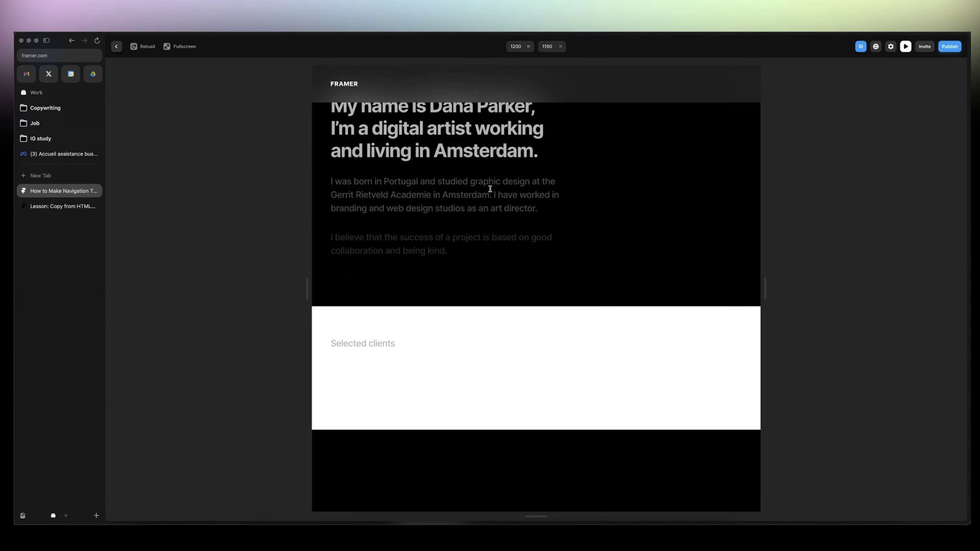
# Scroll through the page preview, then close it to return to the editor
pyautogui.scroll(-5, 556, 187)
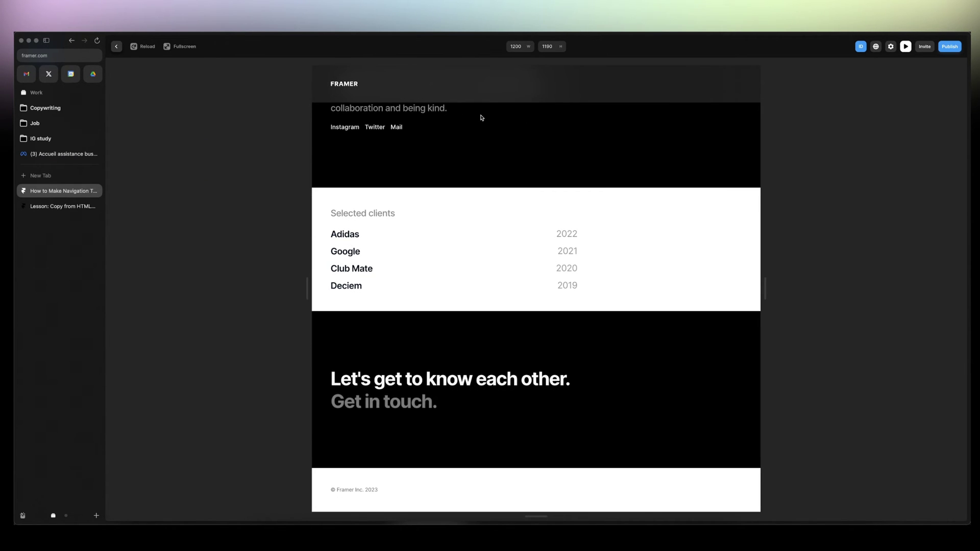
pyautogui.scroll(4, 479, 118)
pyautogui.scroll(-2, 505, 120)
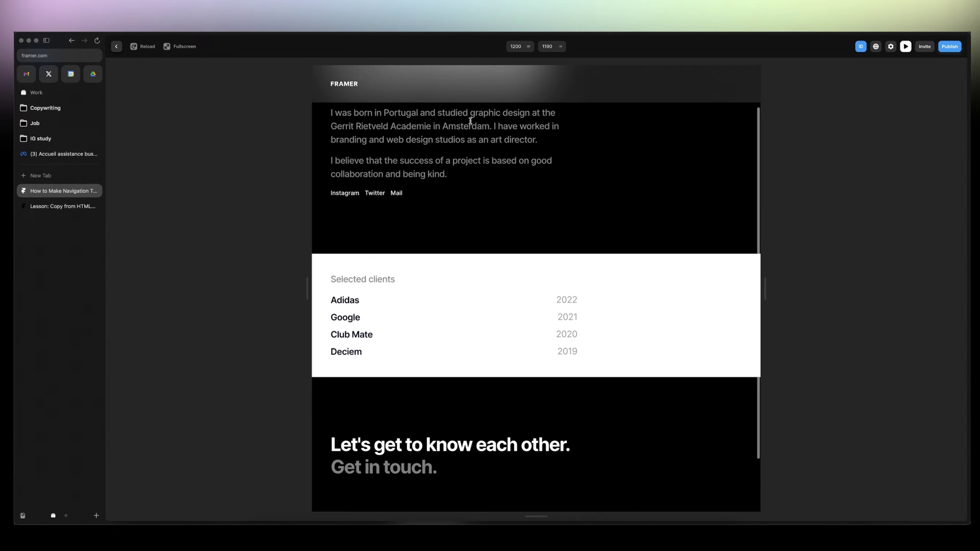
pyautogui.scroll(-2, 470, 125)
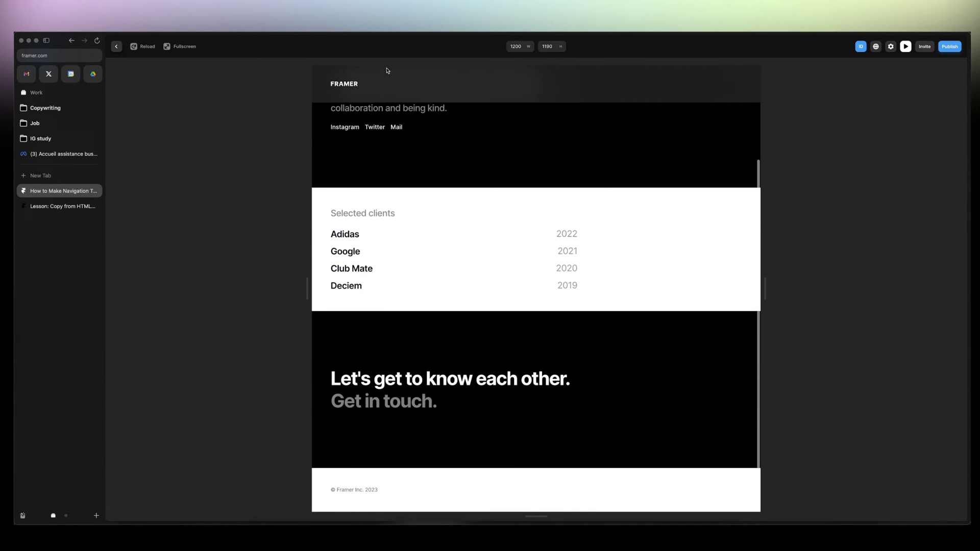
pyautogui.click(906, 46)
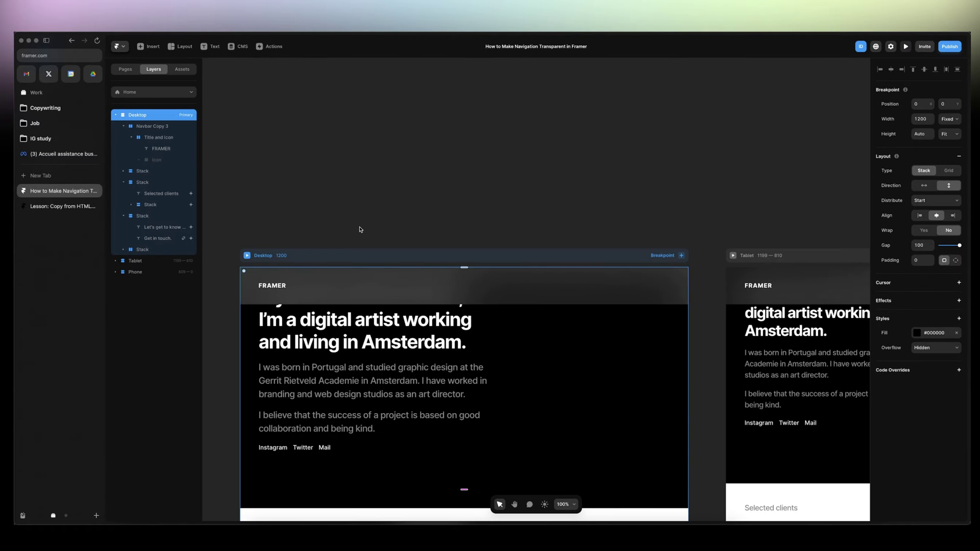
# Add the dark Topbar Menu navigation with Features, Discover, Gallery, Templates and Updates links to Desktop
pyautogui.scroll(-4, 359, 230)
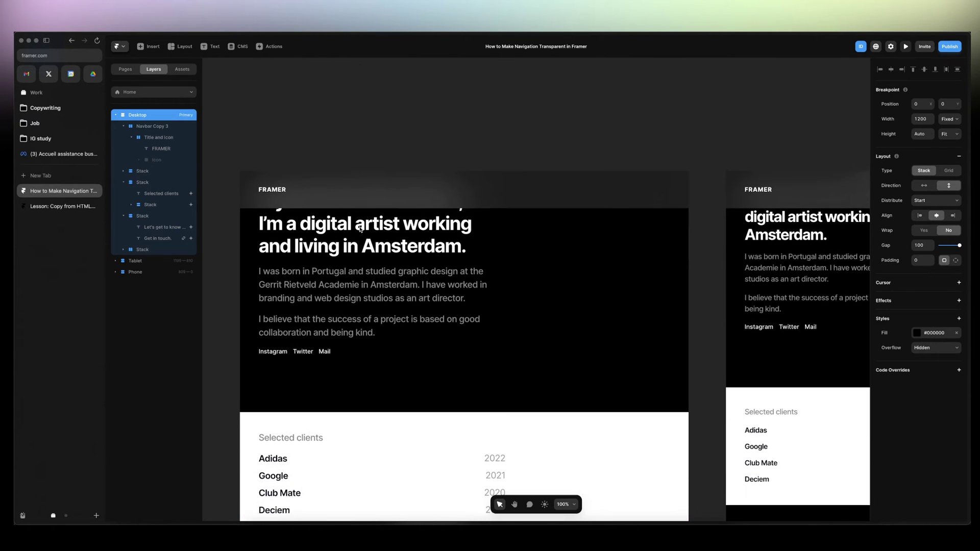
pyautogui.click(304, 115)
pyautogui.press('super+minus')
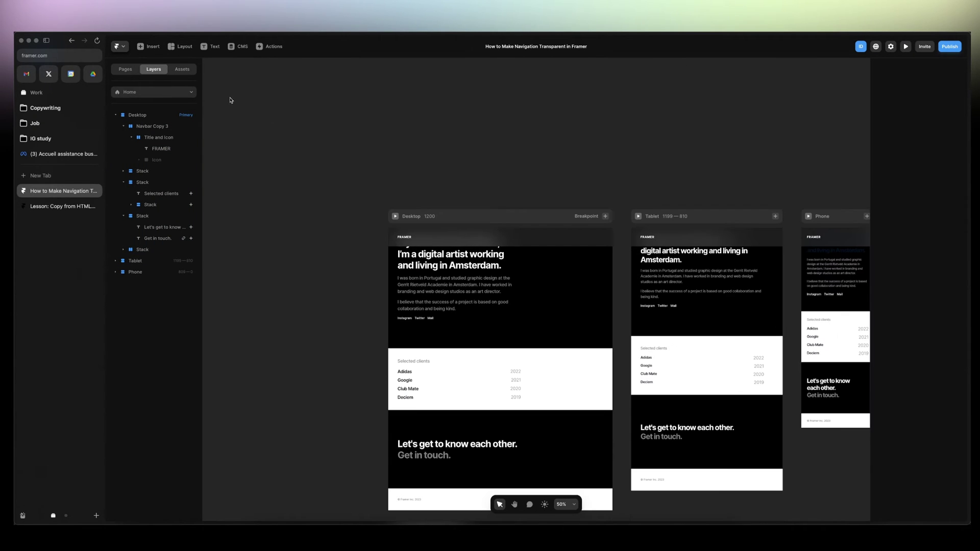
pyautogui.click(139, 48)
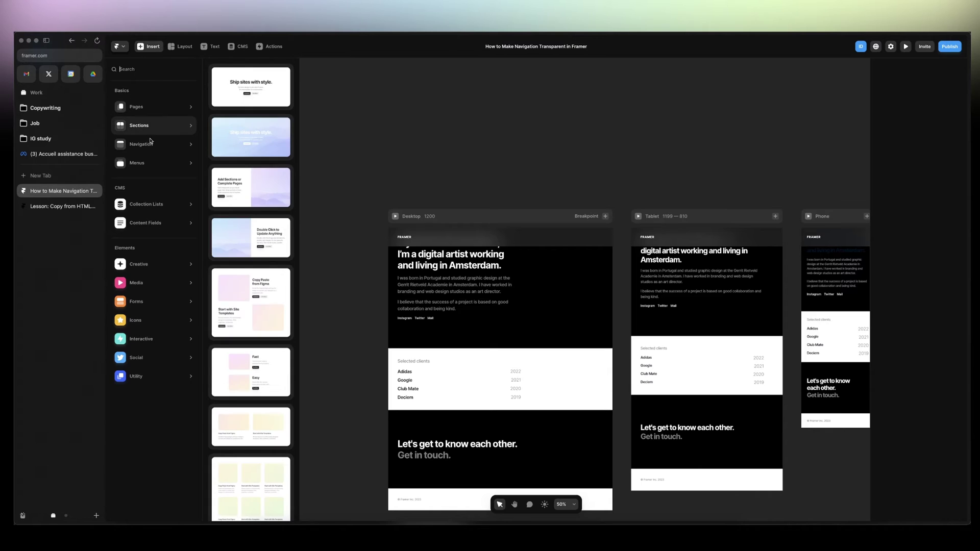
pyautogui.moveTo(151, 144)
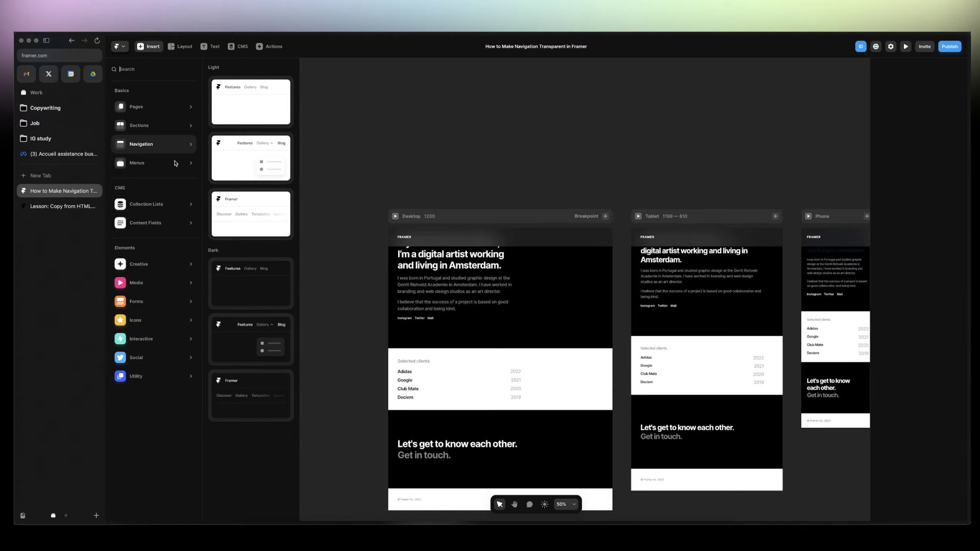
pyautogui.click(248, 272)
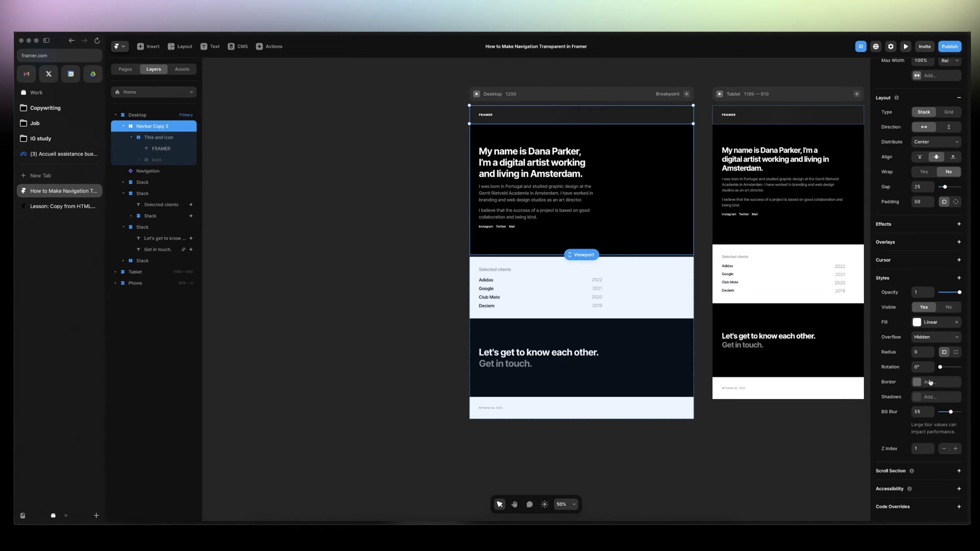
# Hide the old FRAMER navbar (Navbar Copy 3) and zoom back to 100%
pyautogui.click(949, 307)
pyautogui.click(449, 237)
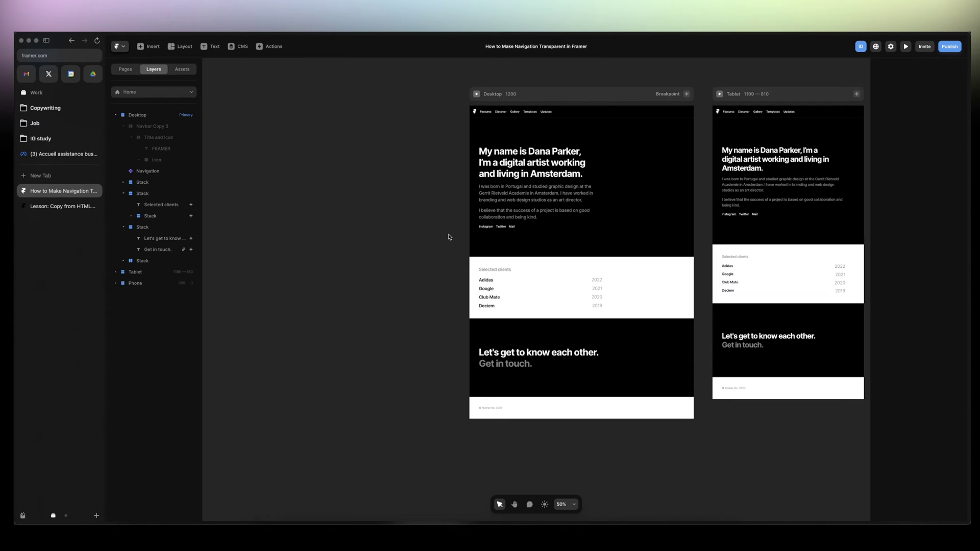
pyautogui.hotkey('shift', '0')
pyautogui.scroll(10, 644, 187)
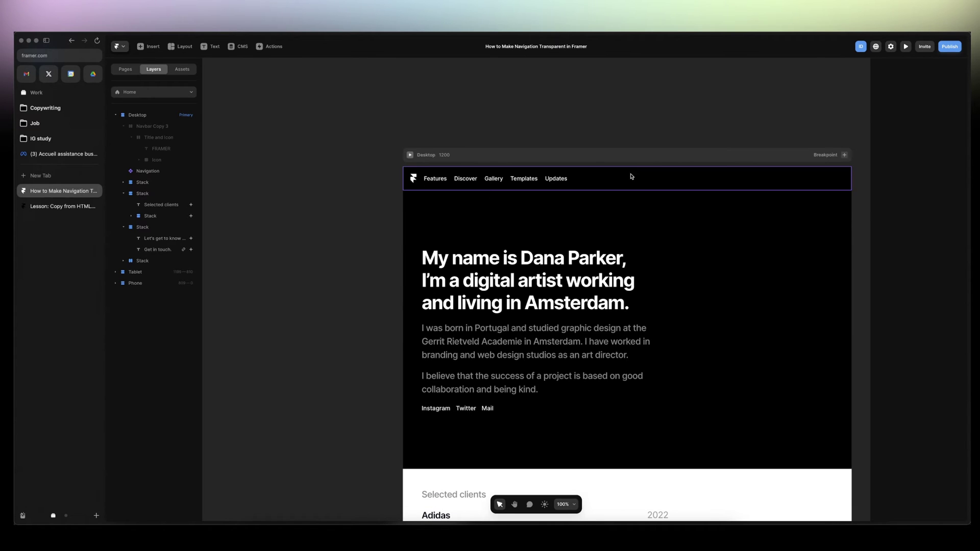
# Switch the Navigation's Desktop variant fill from solid black to a linear gradient
pyautogui.doubleClick(644, 187)
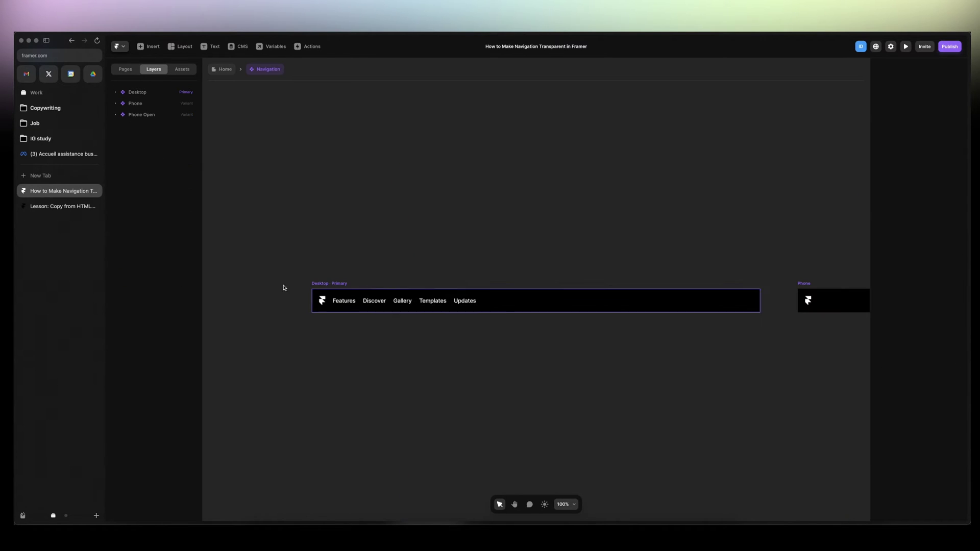
pyautogui.click(327, 285)
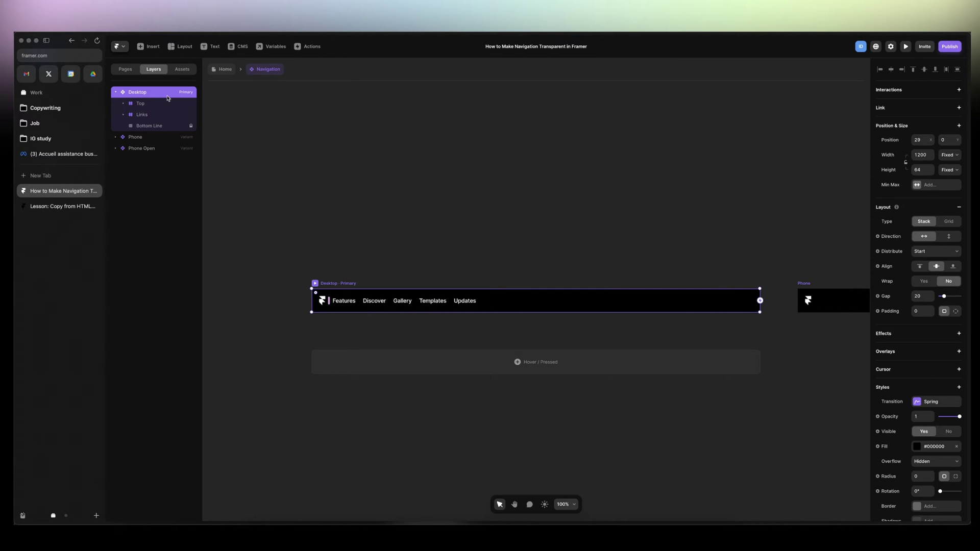
pyautogui.click(918, 449)
pyautogui.click(797, 380)
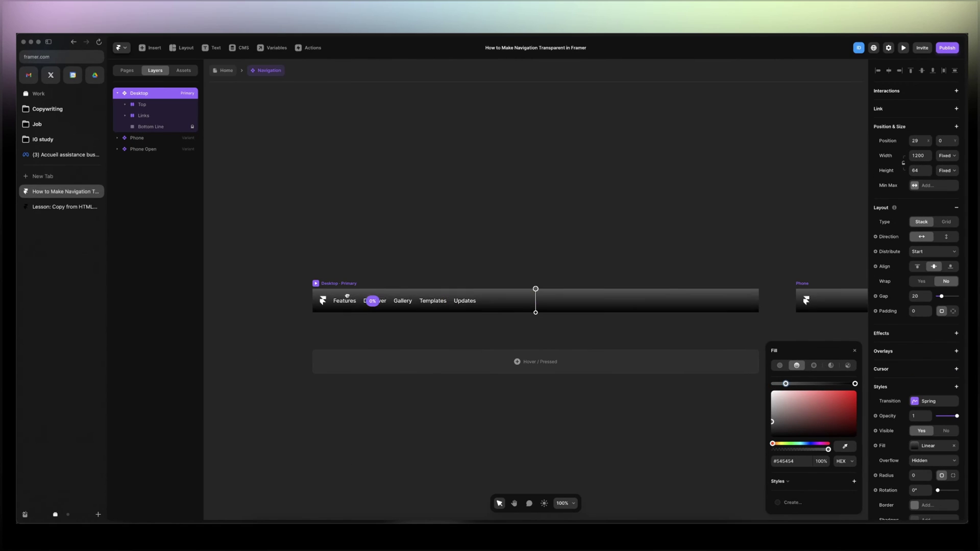
# Run the gradient horizontally across the bar, with a #D4D4D4 stop at 22% opacity
pyautogui.moveTo(347, 296); pyautogui.dragTo(416, 295)
pyautogui.moveTo(536, 288); pyautogui.dragTo(331, 301)
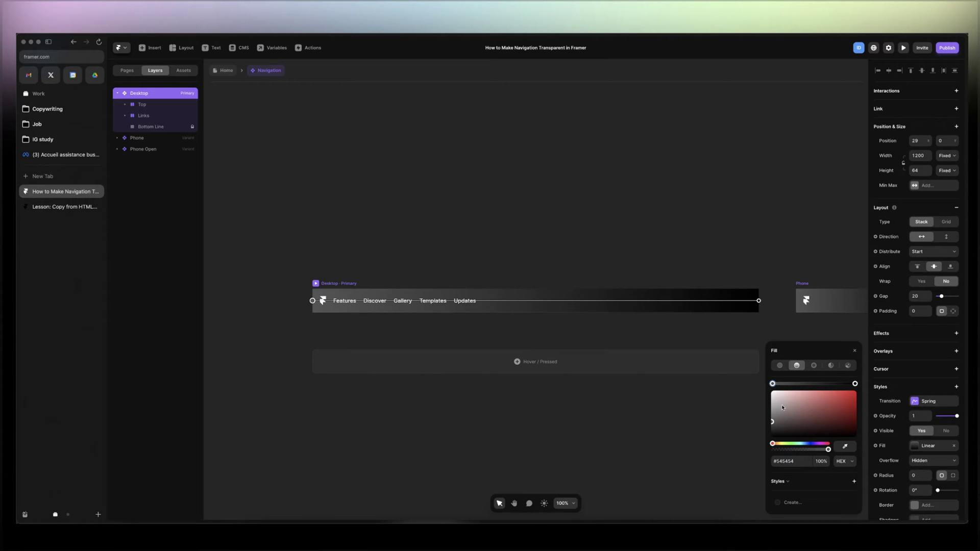
pyautogui.moveTo(779, 409); pyautogui.dragTo(771, 399)
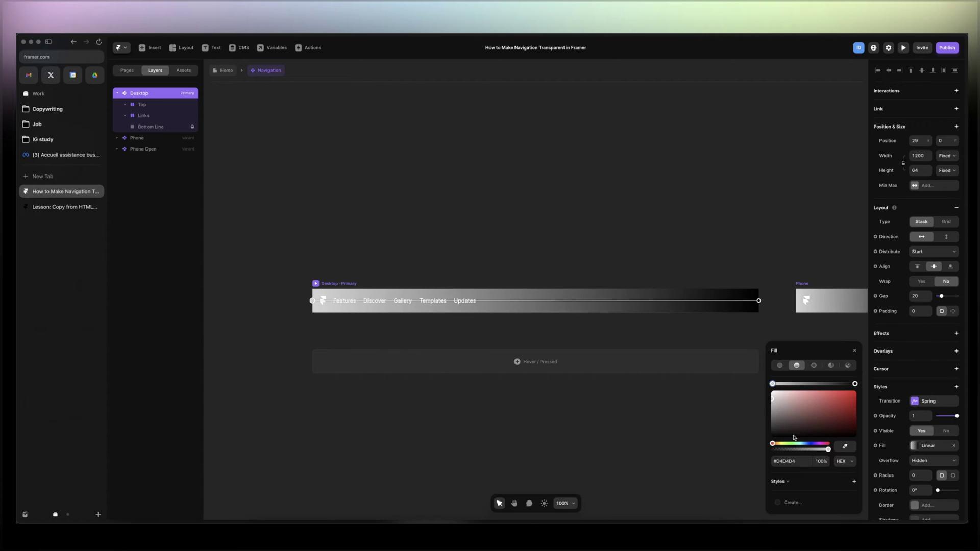
pyautogui.moveTo(795, 451); pyautogui.dragTo(786, 453)
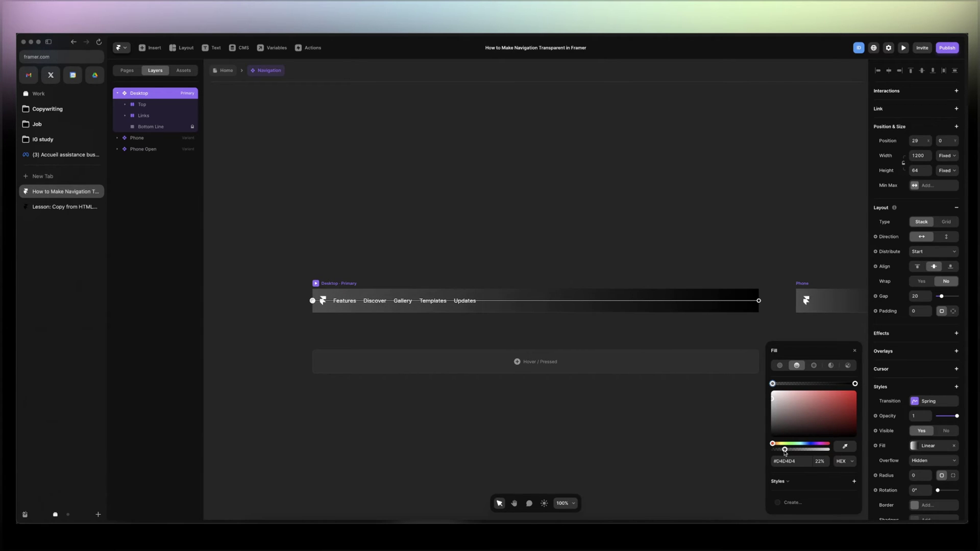
# Add a 13% grey middle stop, fade the right stop to 0%, and slide the middle stop right
pyautogui.click(801, 383)
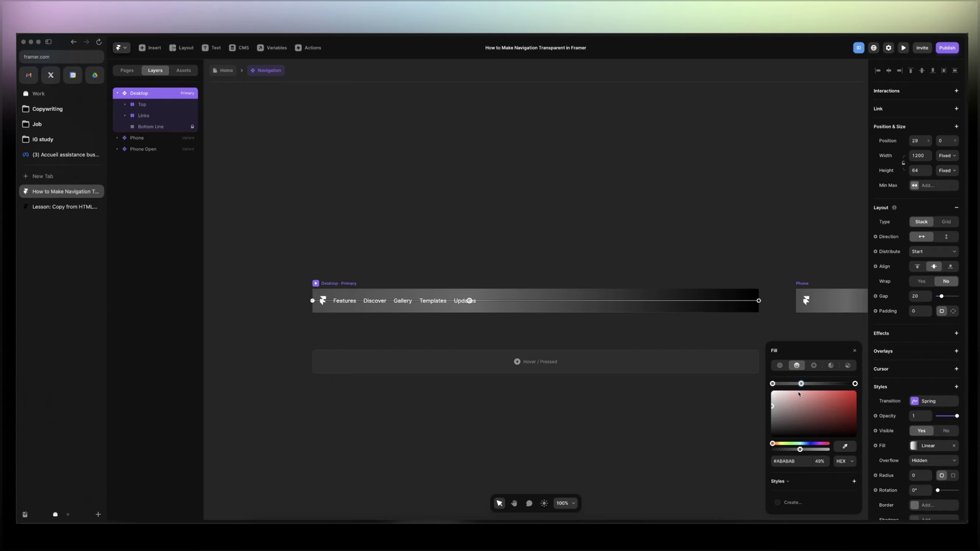
pyautogui.moveTo(773, 408); pyautogui.dragTo(773, 408)
pyautogui.moveTo(783, 452); pyautogui.dragTo(776, 452)
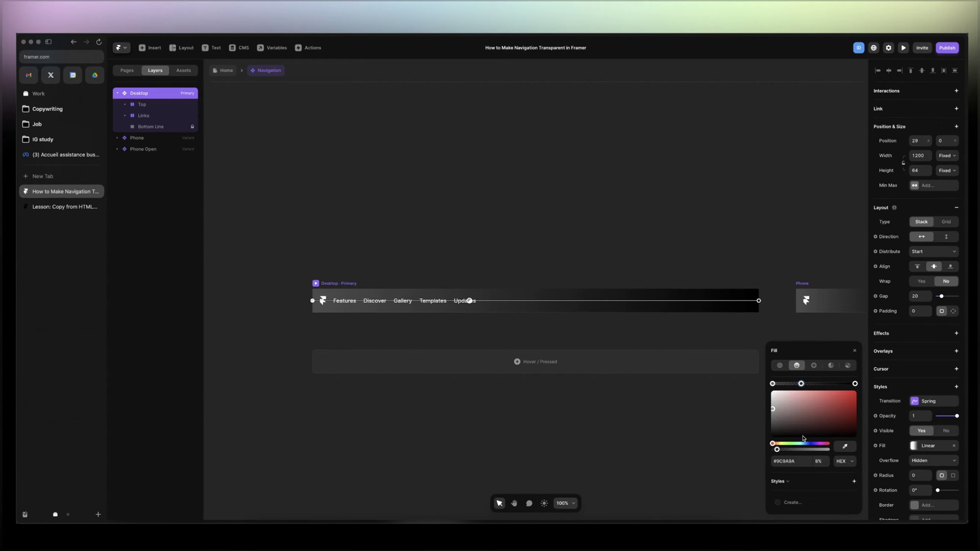
pyautogui.click(853, 383)
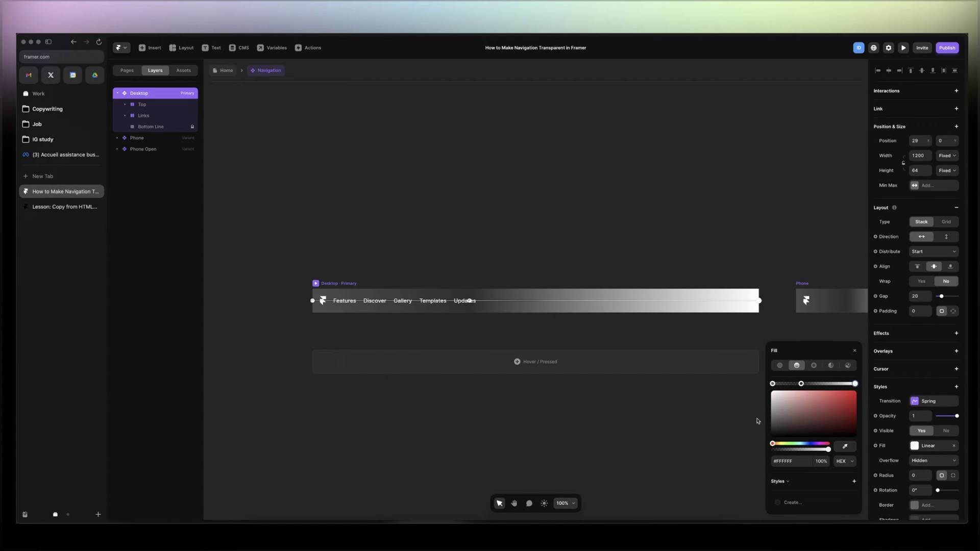
pyautogui.moveTo(779, 452); pyautogui.dragTo(755, 453)
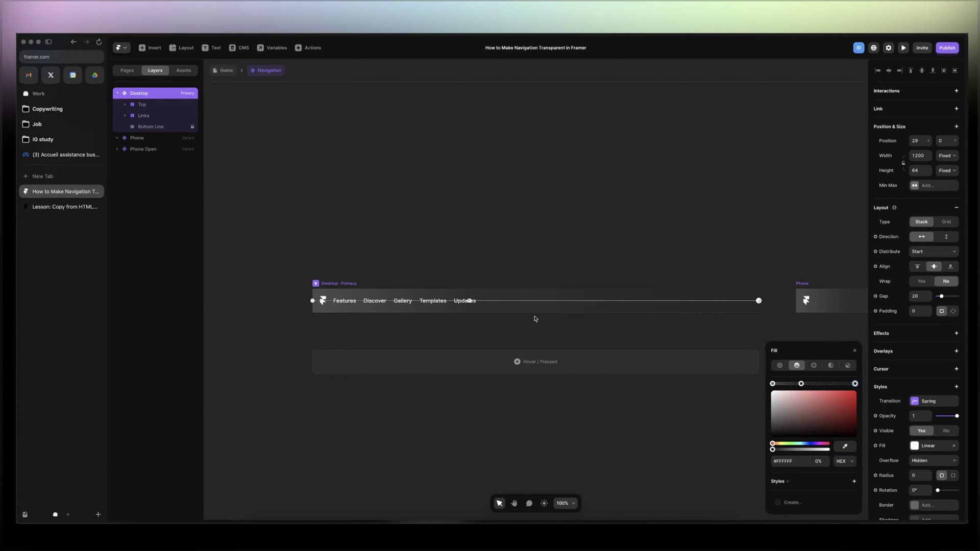
pyautogui.moveTo(470, 301); pyautogui.dragTo(557, 304)
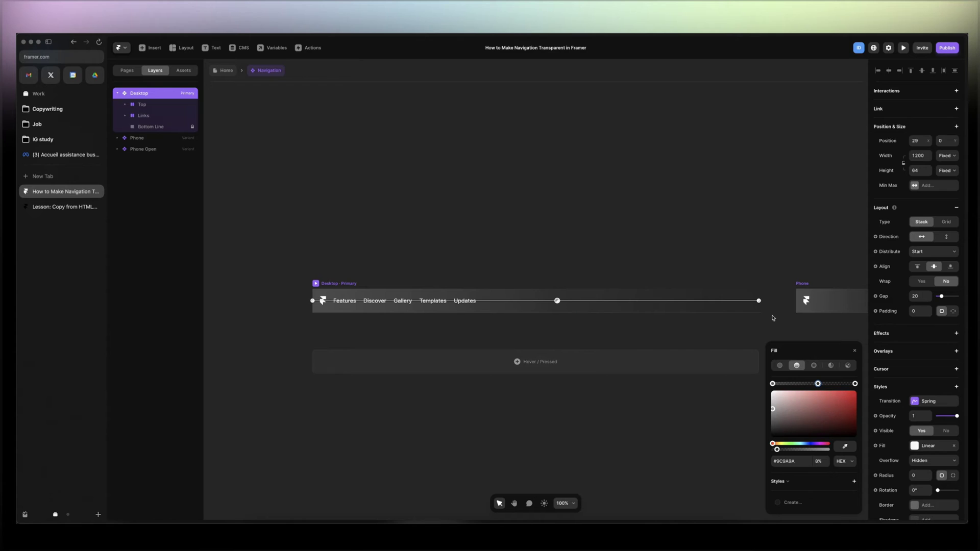
# Add a BG Blur filter style to the navigation bar and set it to 12
pyautogui.click(900, 390)
pyautogui.click(956, 388)
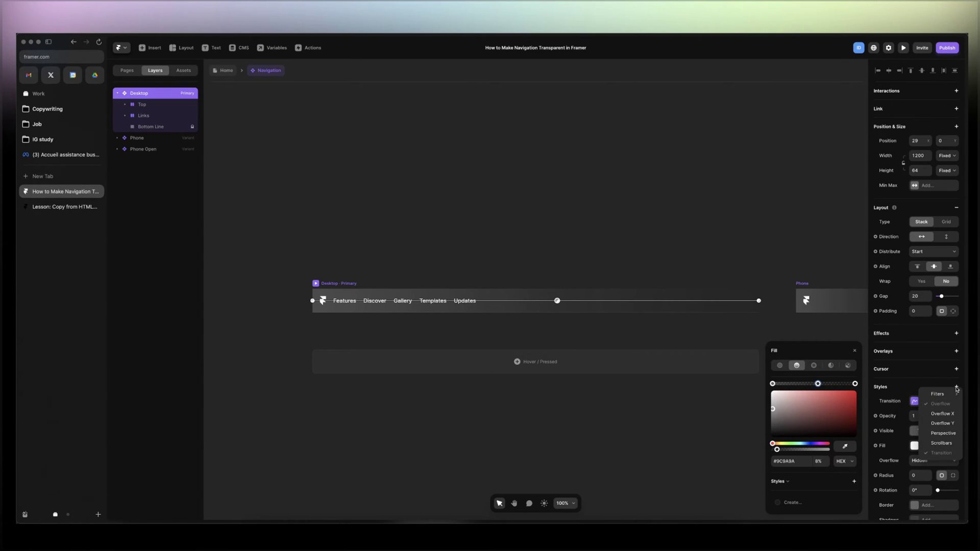
pyautogui.moveTo(939, 398)
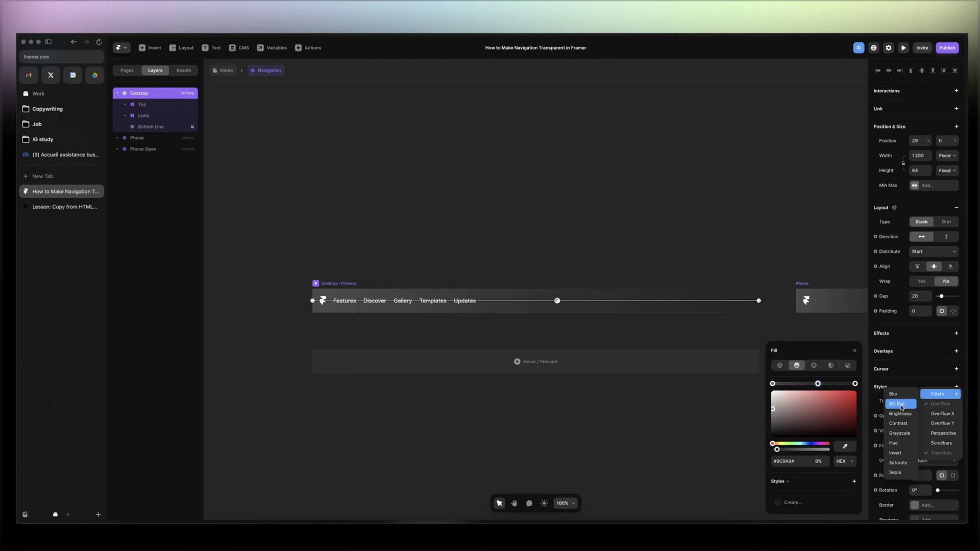
pyautogui.click(901, 404)
pyautogui.scroll(-3, 937, 446)
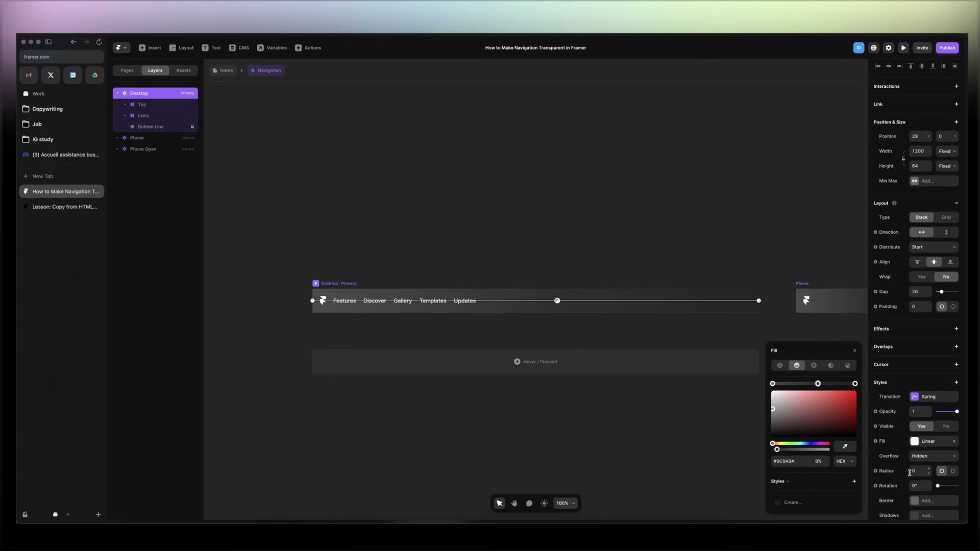
pyautogui.click(919, 448)
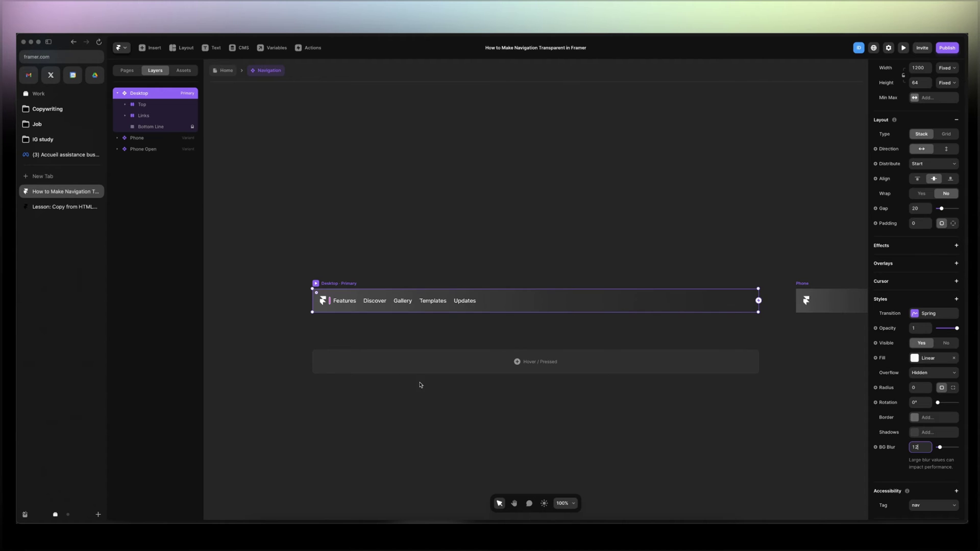
# Return to the Home page and preview the transparent navigation bar
pyautogui.click(228, 70)
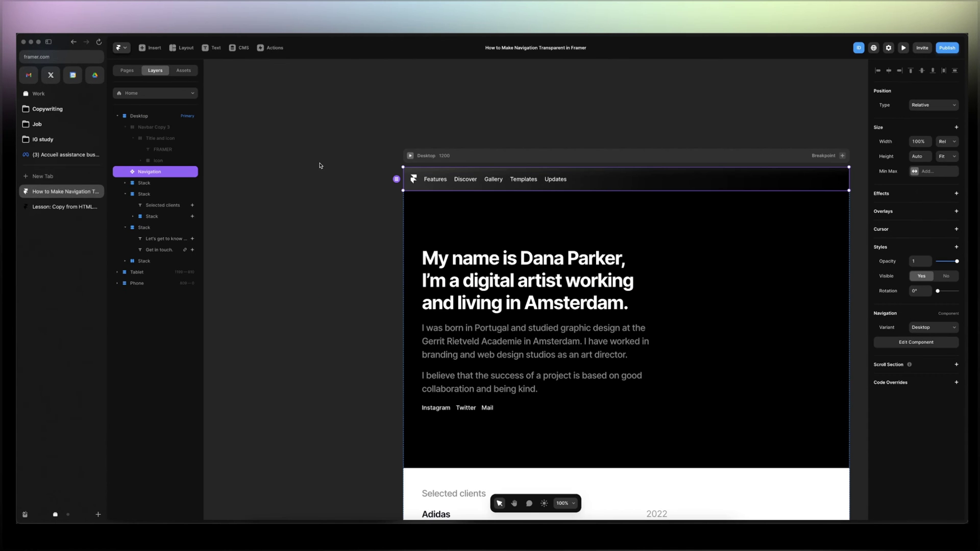
pyautogui.click(903, 48)
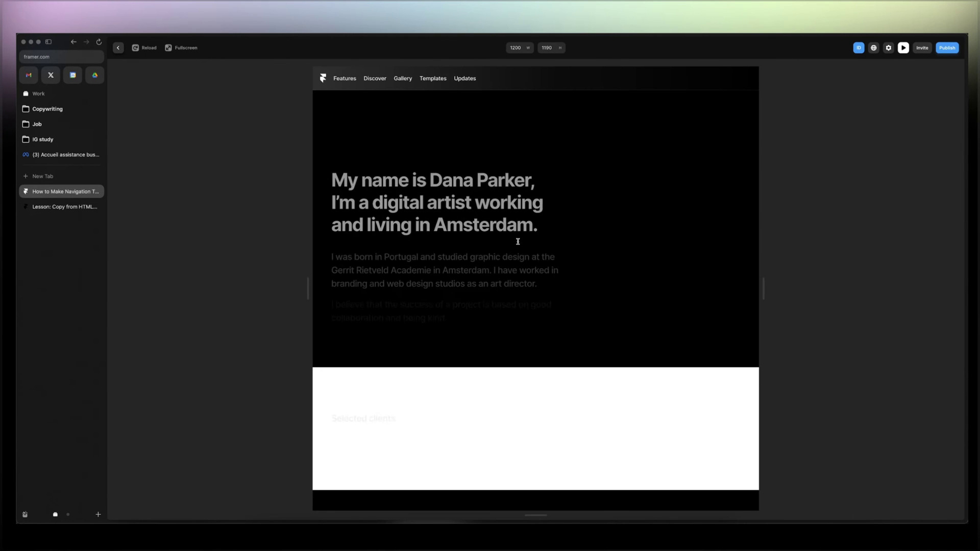
pyautogui.scroll(-3, 520, 241)
pyautogui.scroll(3, 520, 241)
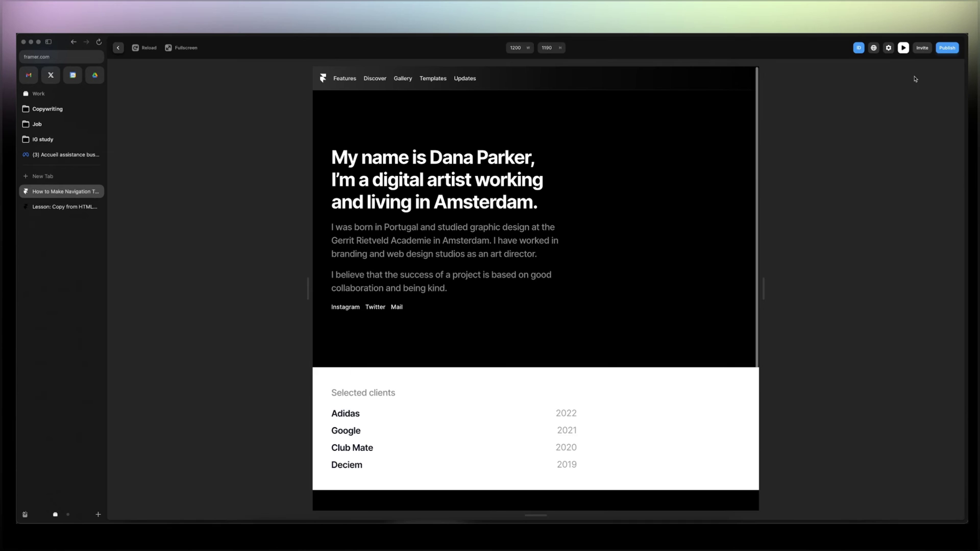
# Close the preview and set the navigation's Position Type to Relative
pyautogui.click(903, 48)
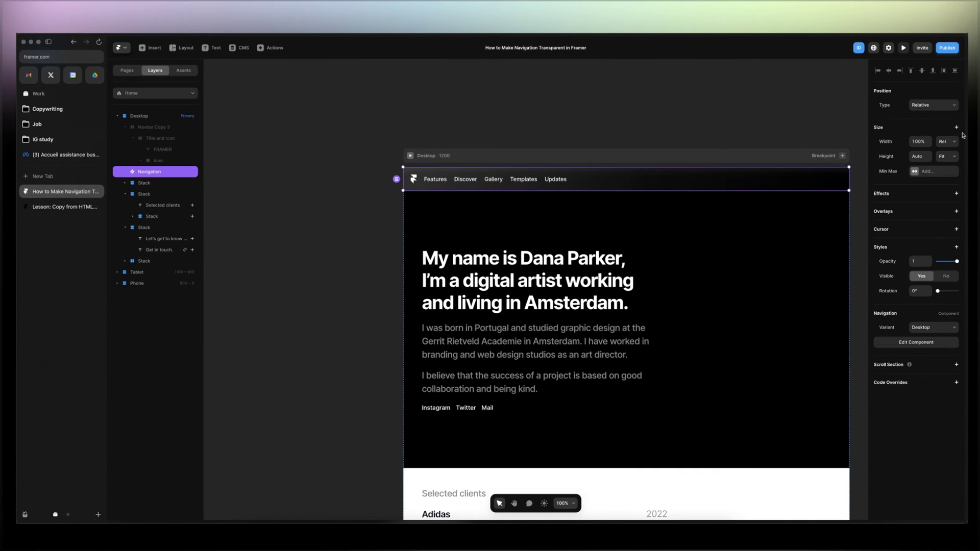
pyautogui.click(949, 105)
pyautogui.click(924, 115)
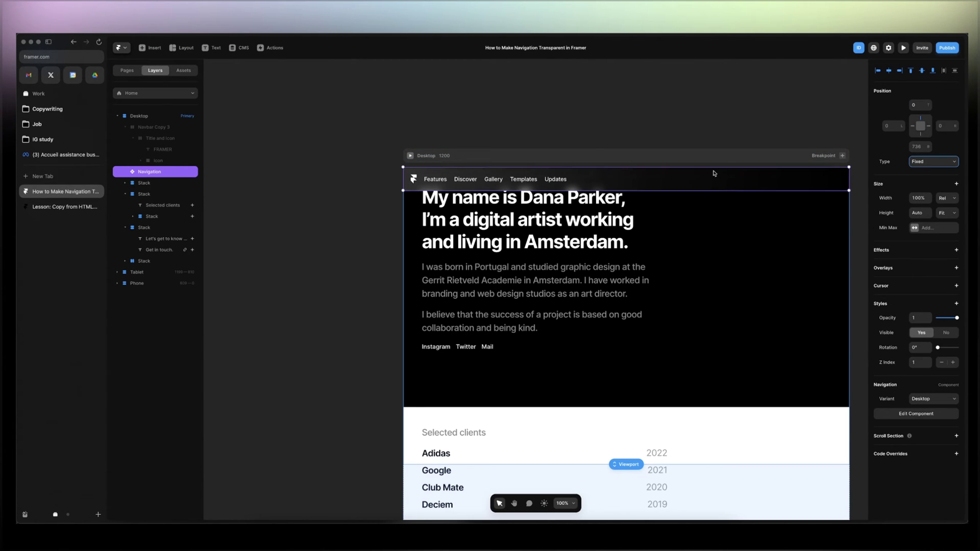
# Give the Desktop frame a top padding of 100 using individual padding, then preview it
pyautogui.click(528, 156)
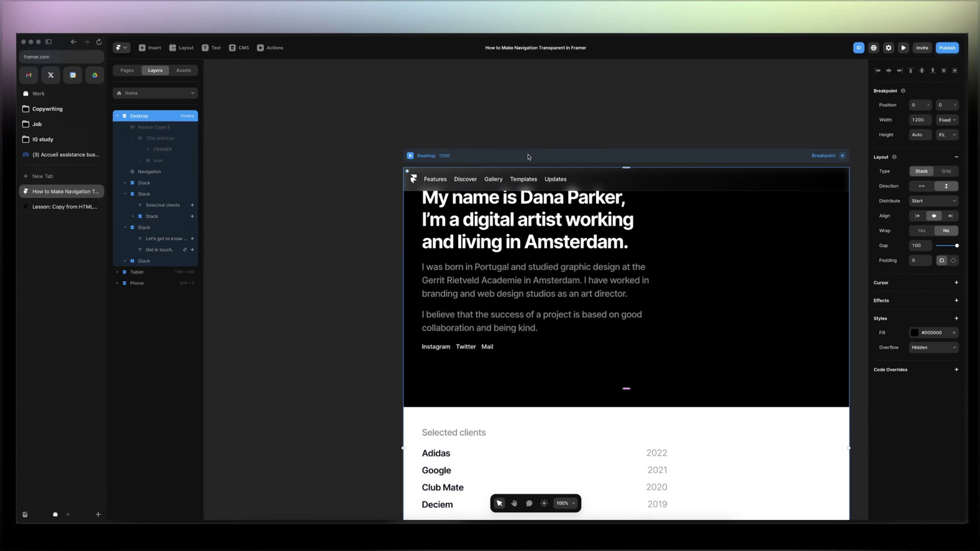
pyautogui.click(940, 259)
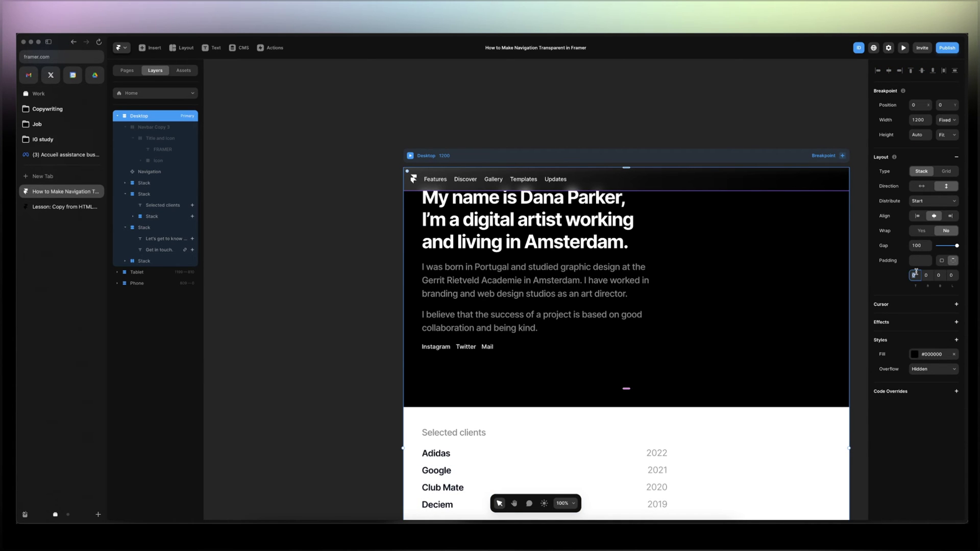
pyautogui.write('100')
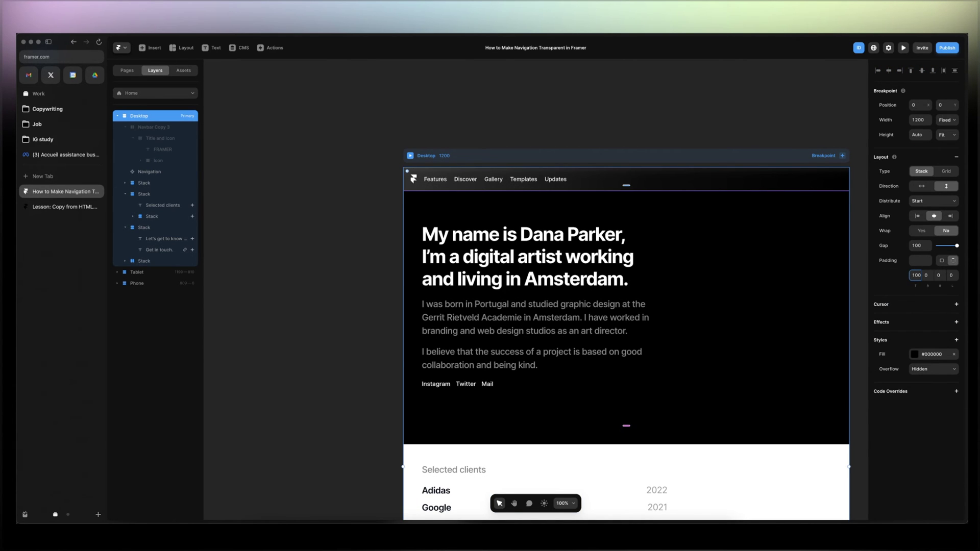
pyautogui.click(903, 48)
# Scroll the preview to check the blurred navigation bar, then close the preview
pyautogui.scroll(-5, 609, 248)
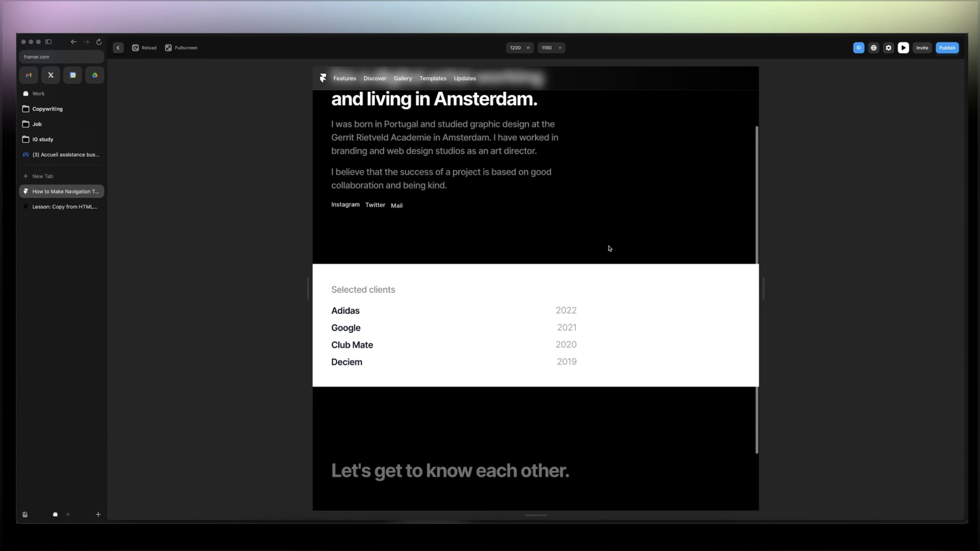
pyautogui.scroll(3, 609, 248)
pyautogui.scroll(-2, 609, 248)
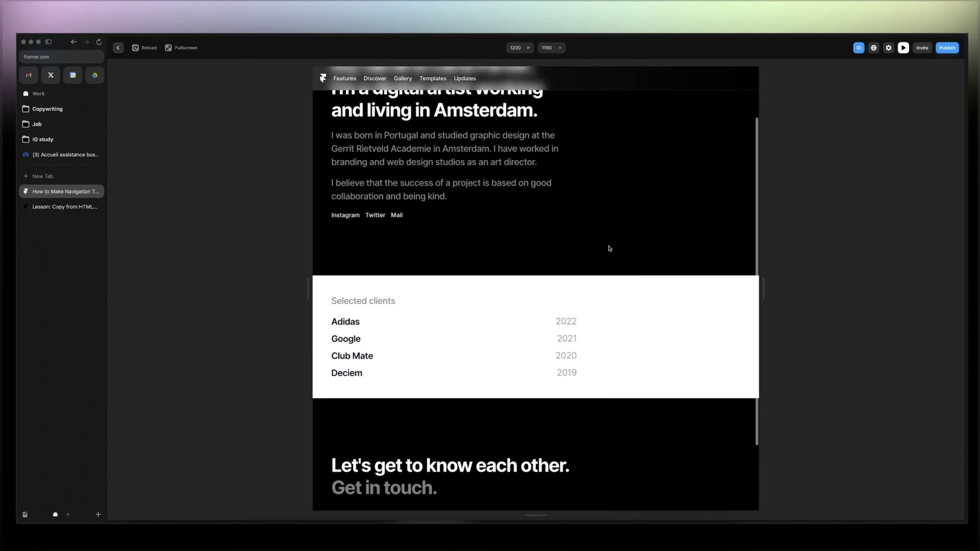
pyautogui.scroll(-2, 608, 249)
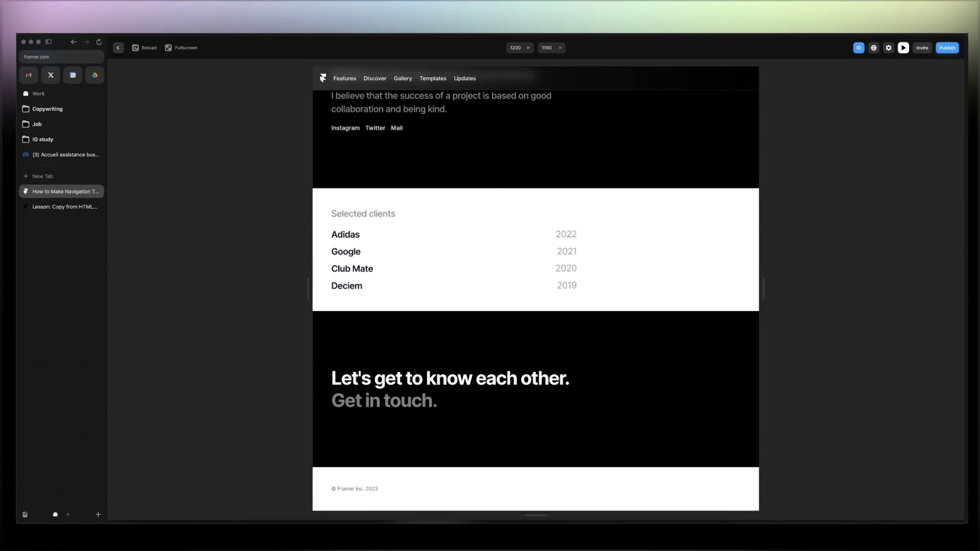
pyautogui.click(903, 48)
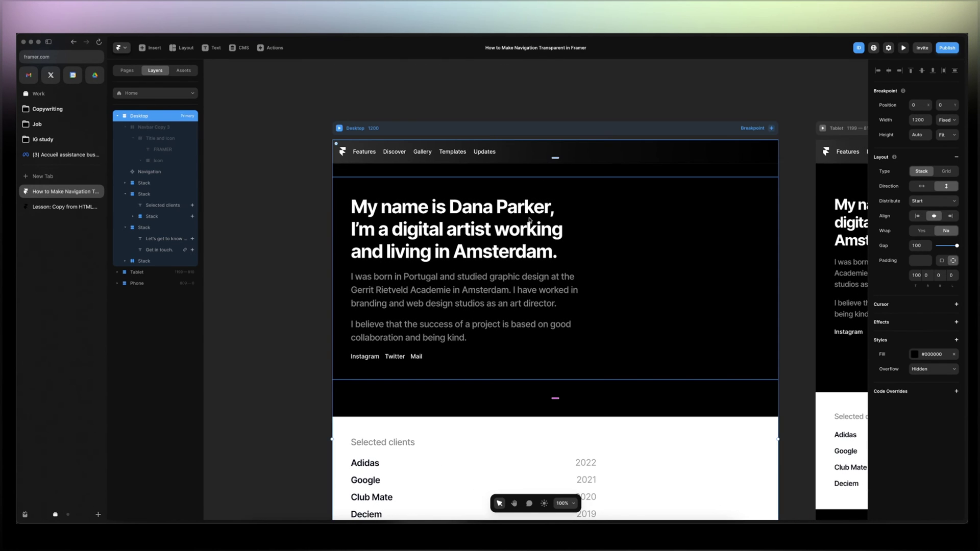
# Delete the Linear gradient fill from the Navigation component's Desktop variant
pyautogui.doubleClick(509, 151)
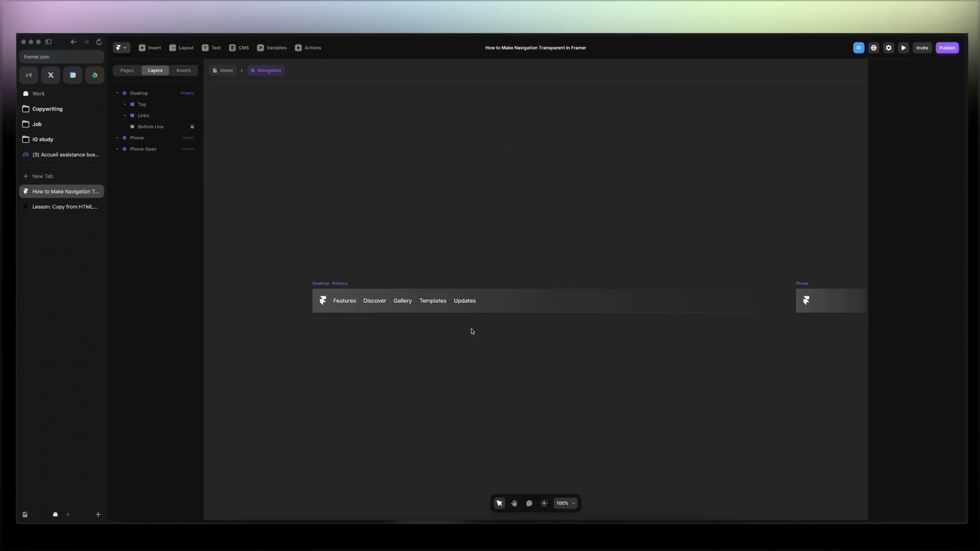
pyautogui.click(316, 288)
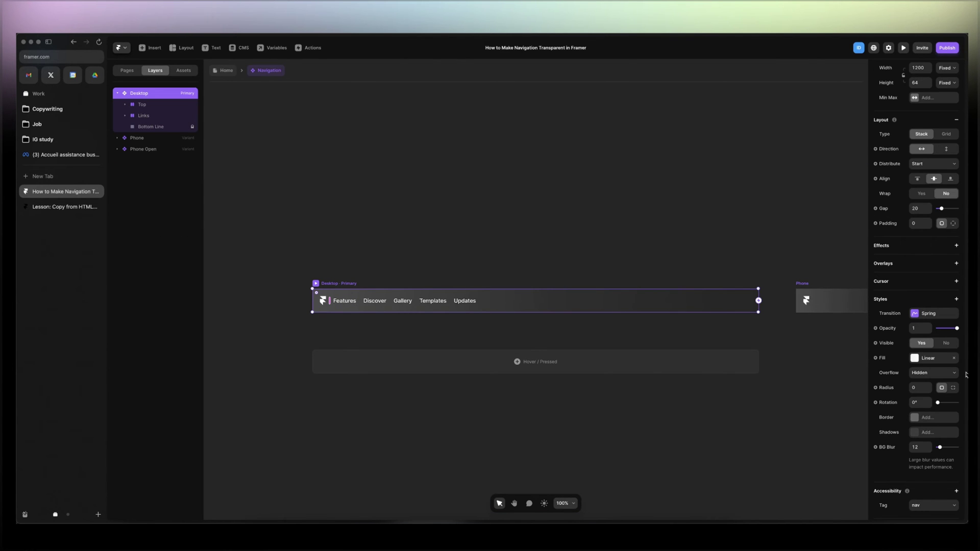
pyautogui.click(954, 360)
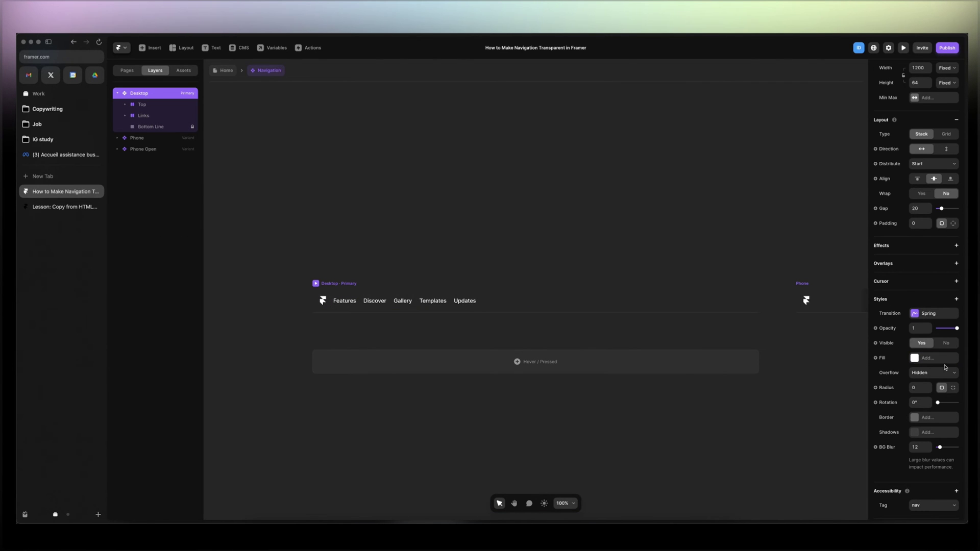
# Return to the Home page and preview the fill-less navigation over scrolled content
pyautogui.click(225, 71)
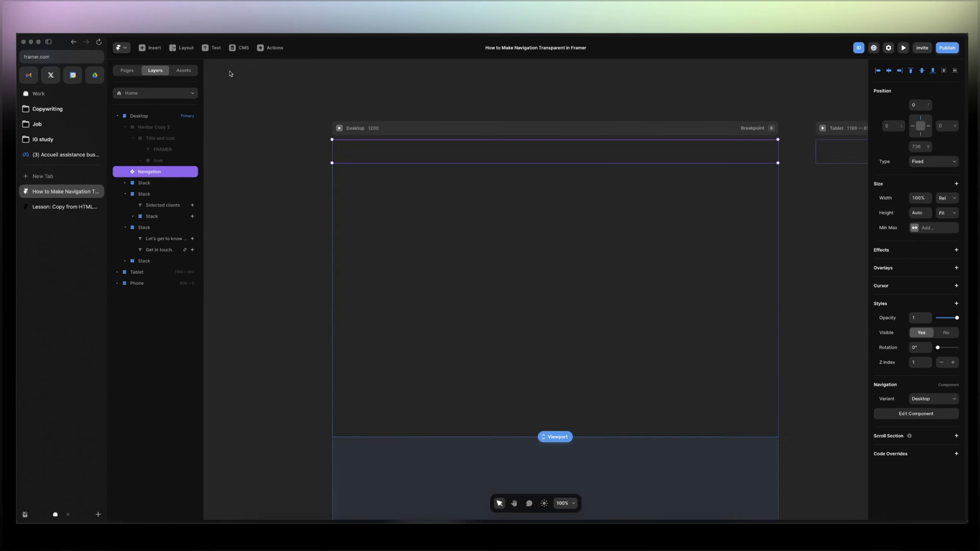
pyautogui.click(903, 48)
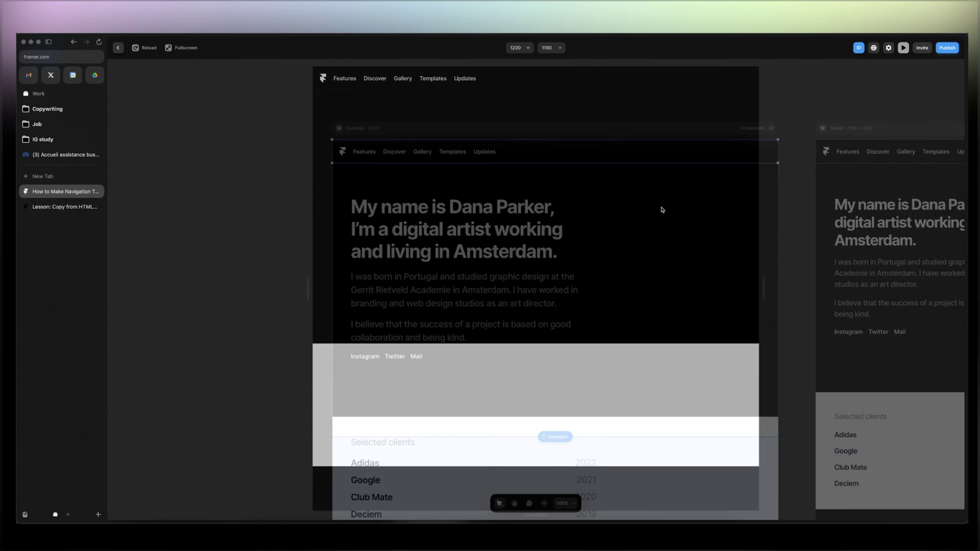
pyautogui.scroll(-2, 654, 211)
pyautogui.scroll(-3, 654, 211)
pyautogui.scroll(4, 652, 211)
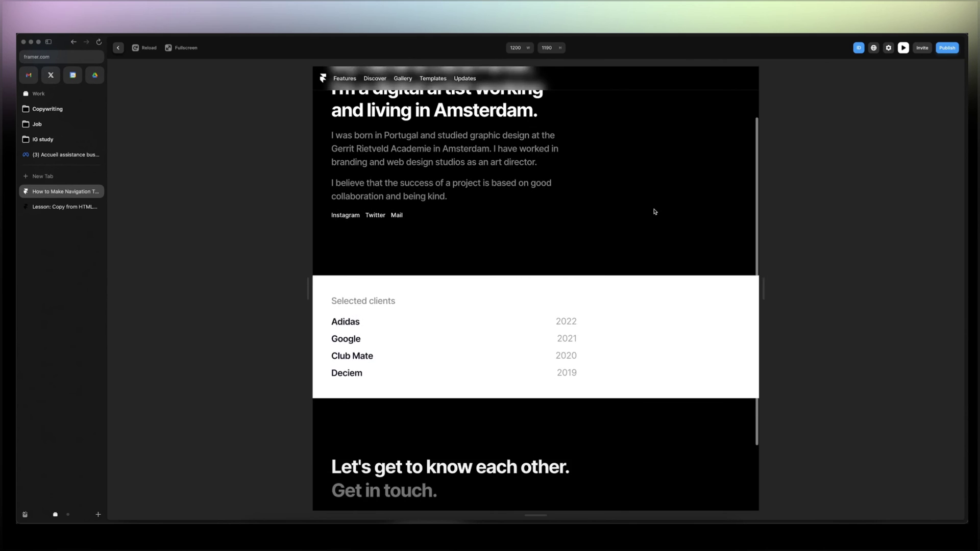
# Close the preview and reduce the Navigation's BG Blur from 12 to 0
pyautogui.click(903, 47)
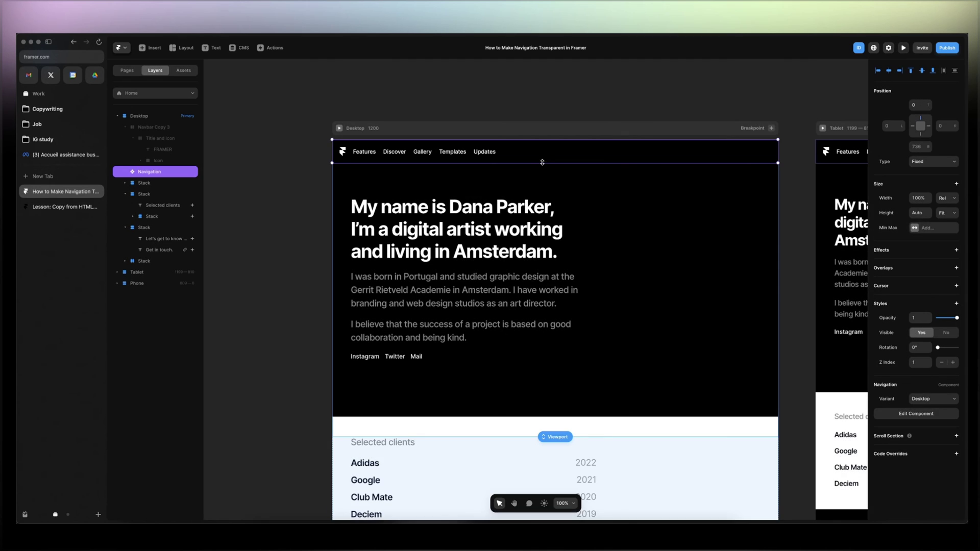
pyautogui.doubleClick(541, 160)
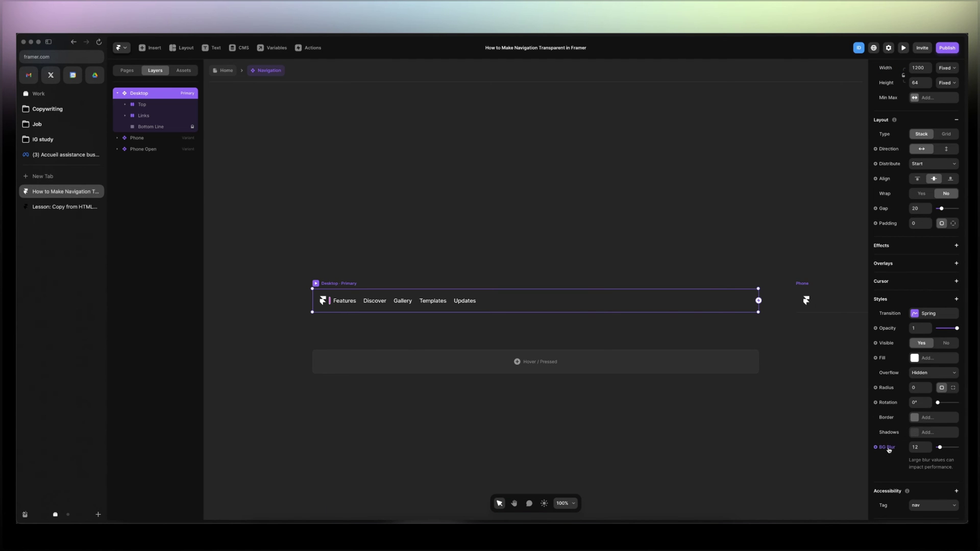
pyautogui.click(919, 447)
pyautogui.moveTo(940, 448); pyautogui.dragTo(935, 448)
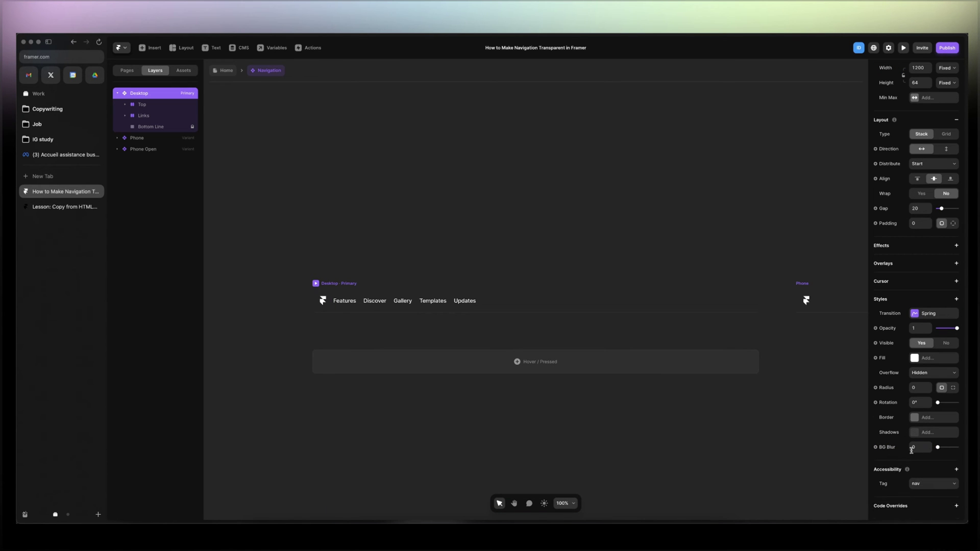
# Return to the Home page and preview the crisp text scrolling behind the bar
pyautogui.click(227, 70)
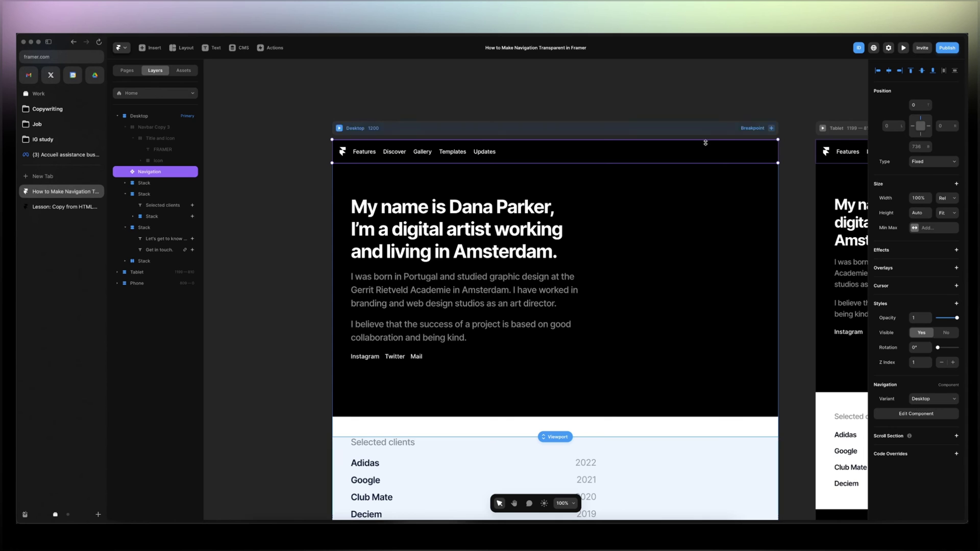
pyautogui.click(903, 50)
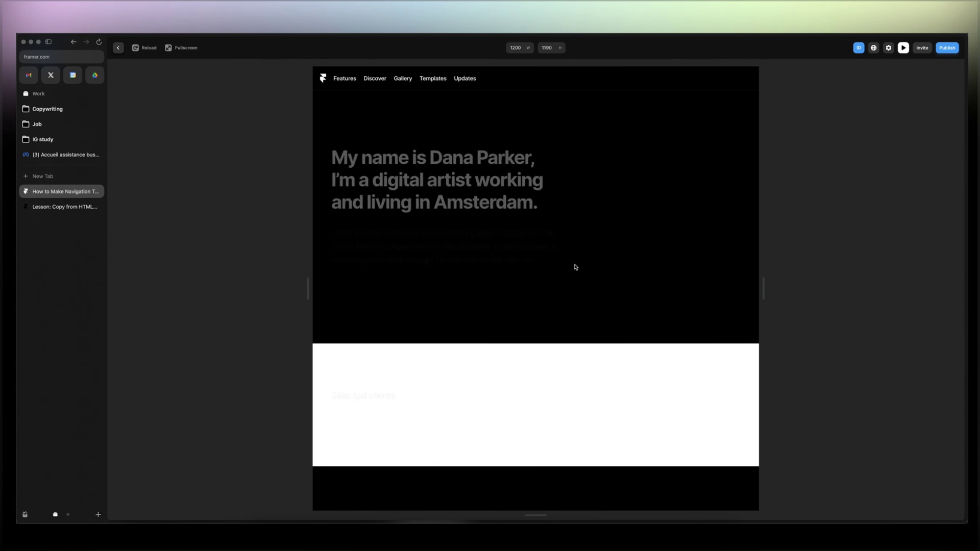
pyautogui.scroll(-5, 575, 267)
pyautogui.scroll(5, 575, 267)
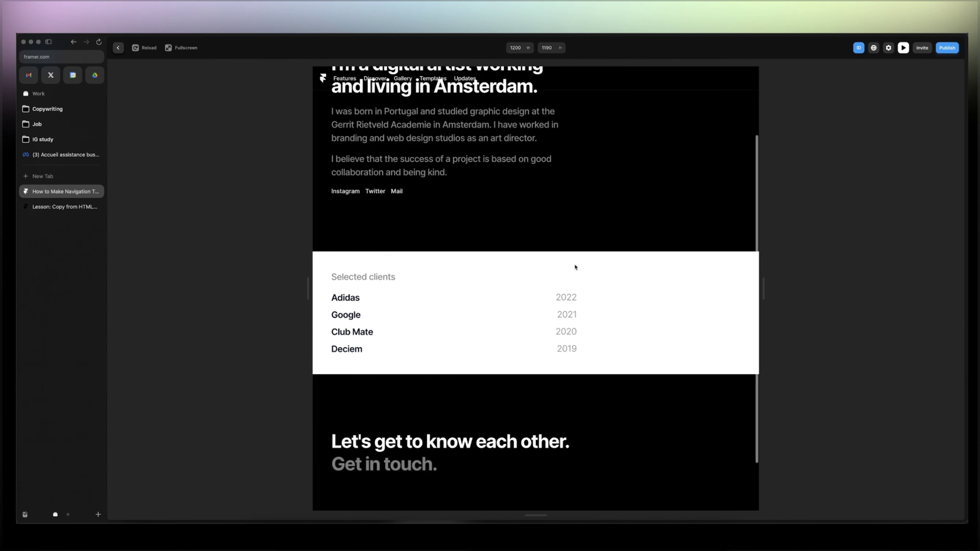
# Close the preview and change the navigation's Position Type from Fixed to Relative
pyautogui.click(902, 48)
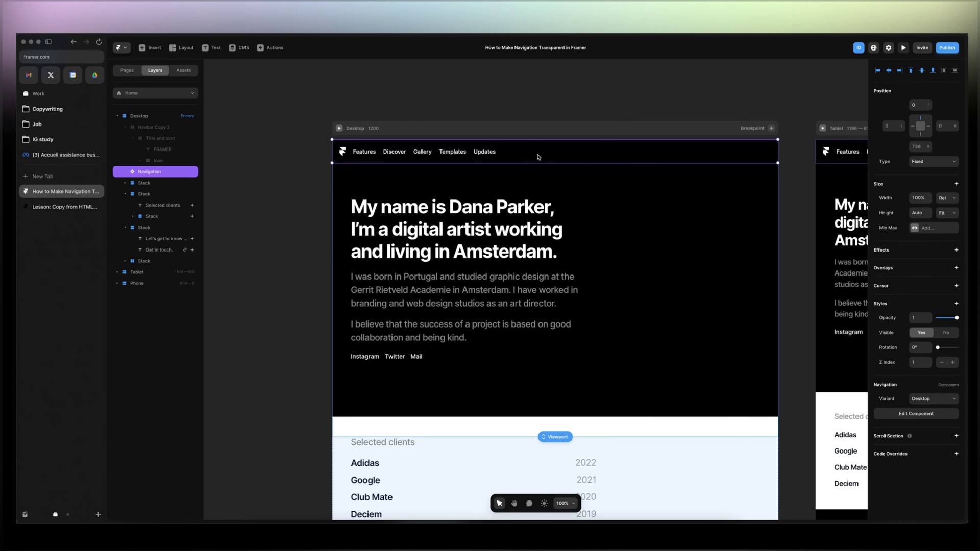
pyautogui.click(926, 162)
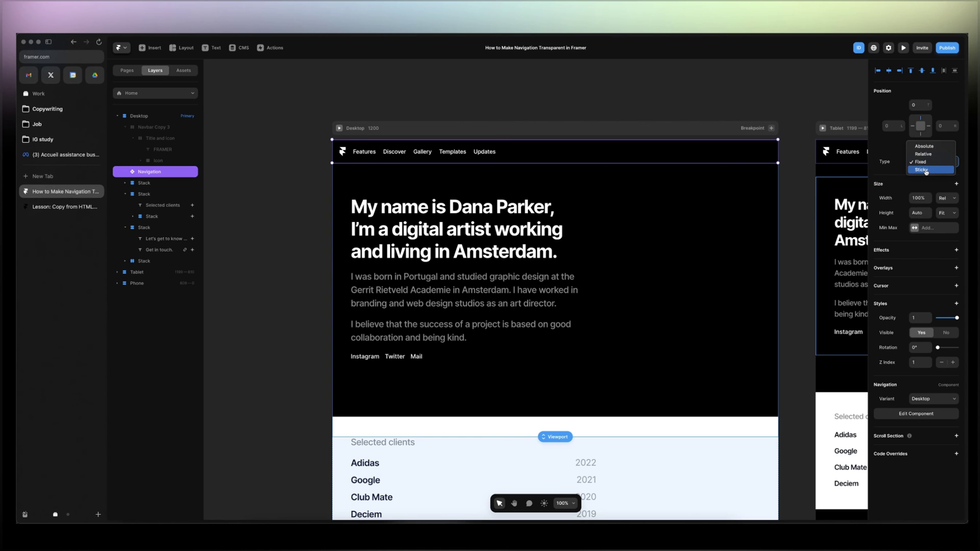
pyautogui.click(925, 154)
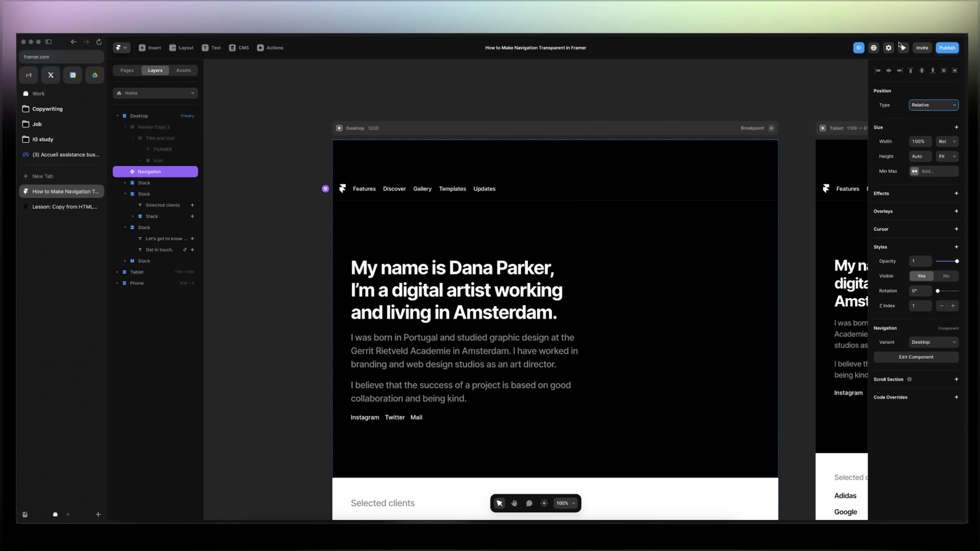
# Set the Desktop frame's top padding back to 0 and preview the page
pyautogui.click(465, 138)
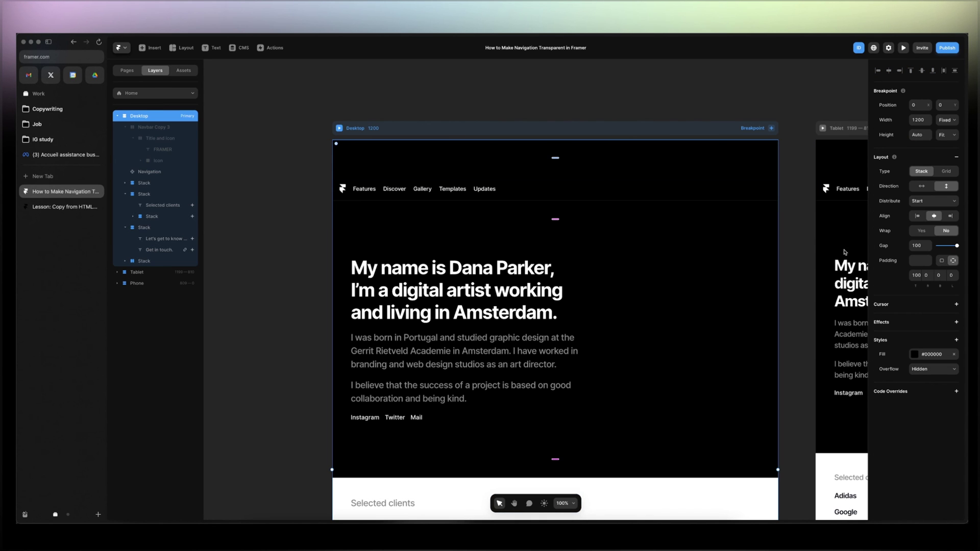
pyautogui.click(914, 275)
pyautogui.write('0')
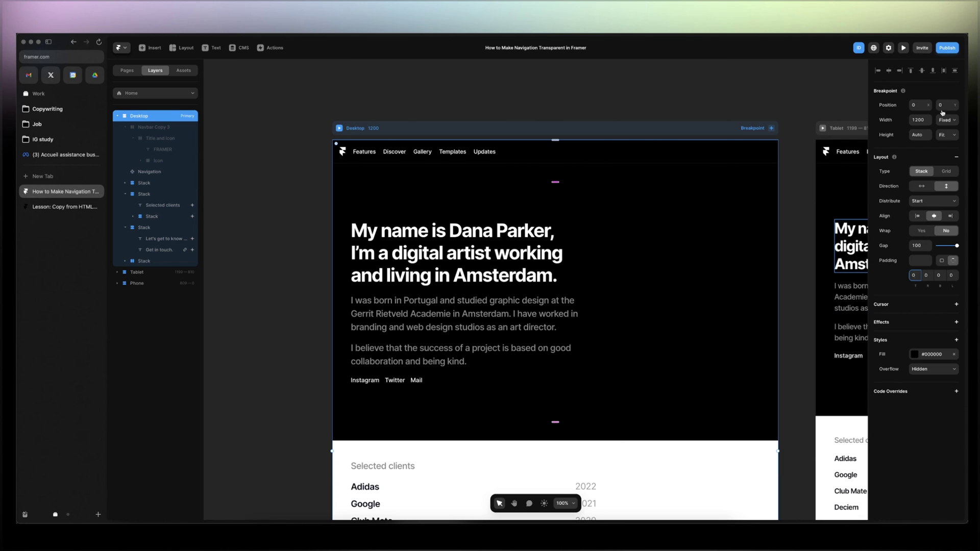
pyautogui.click(903, 47)
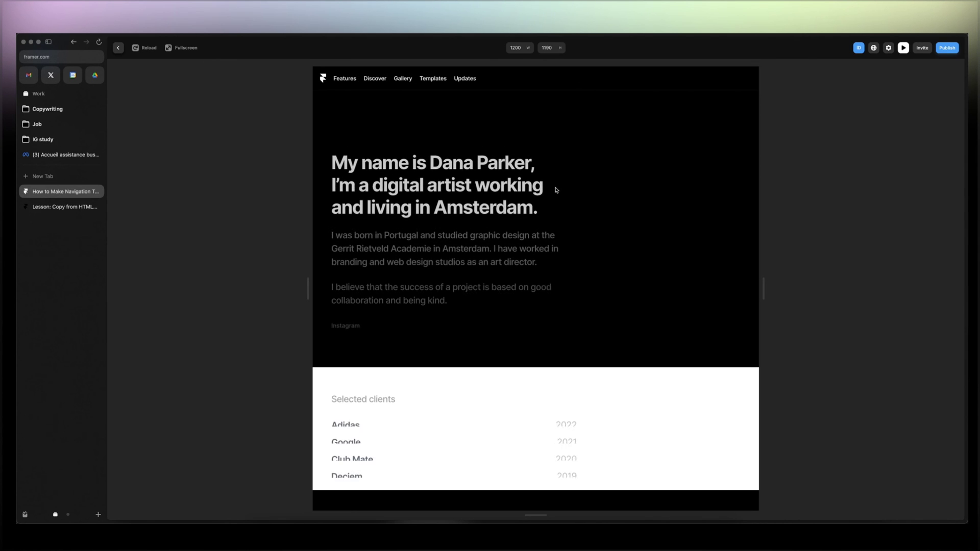
# Scroll through the previewed portfolio page, then exit preview back to the editor canvas
pyautogui.scroll(-5, 556, 190)
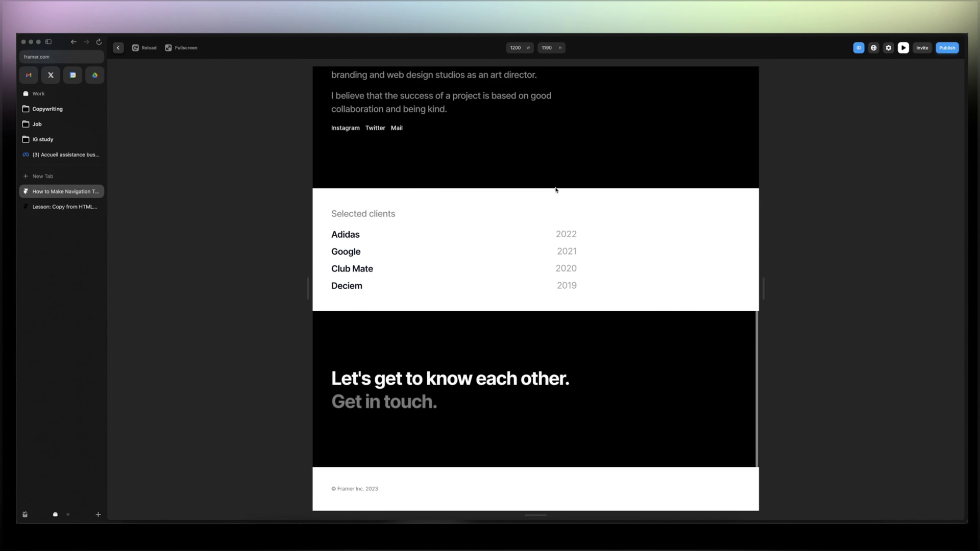
pyautogui.scroll(5, 555, 190)
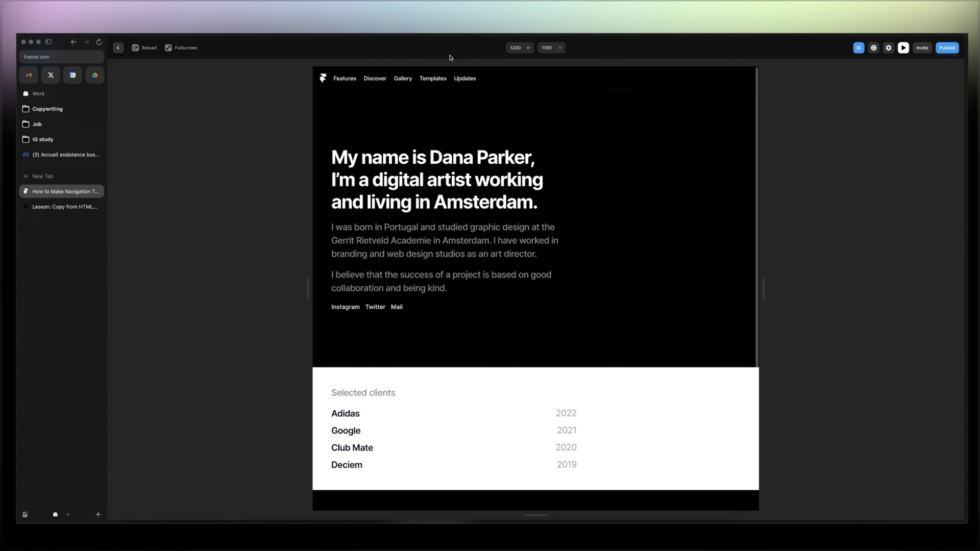
pyautogui.click(117, 48)
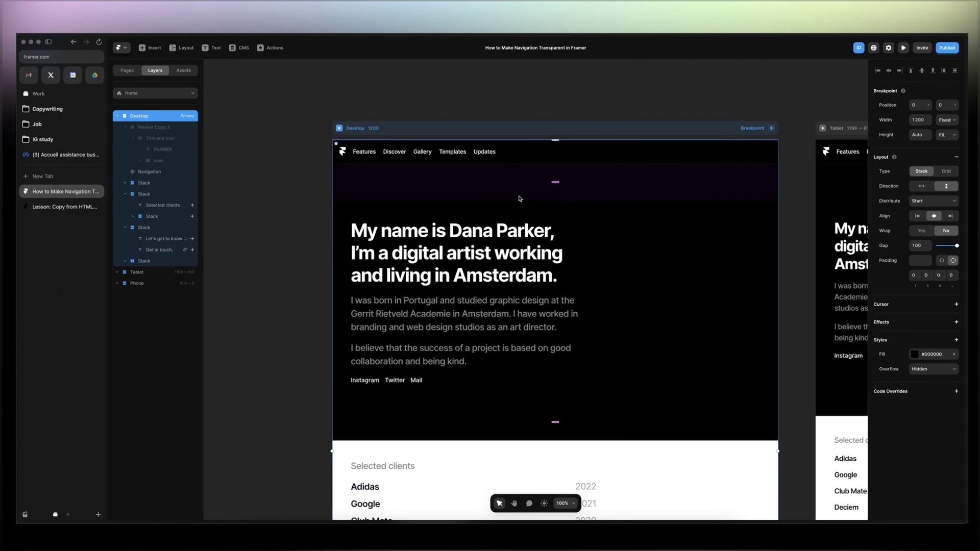
pyautogui.doubleClick(572, 164)
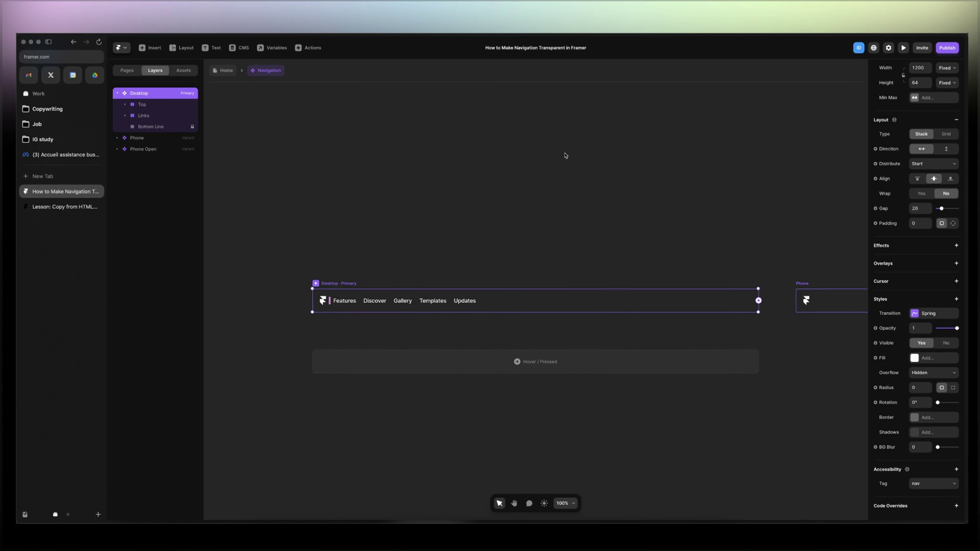
pyautogui.click(223, 70)
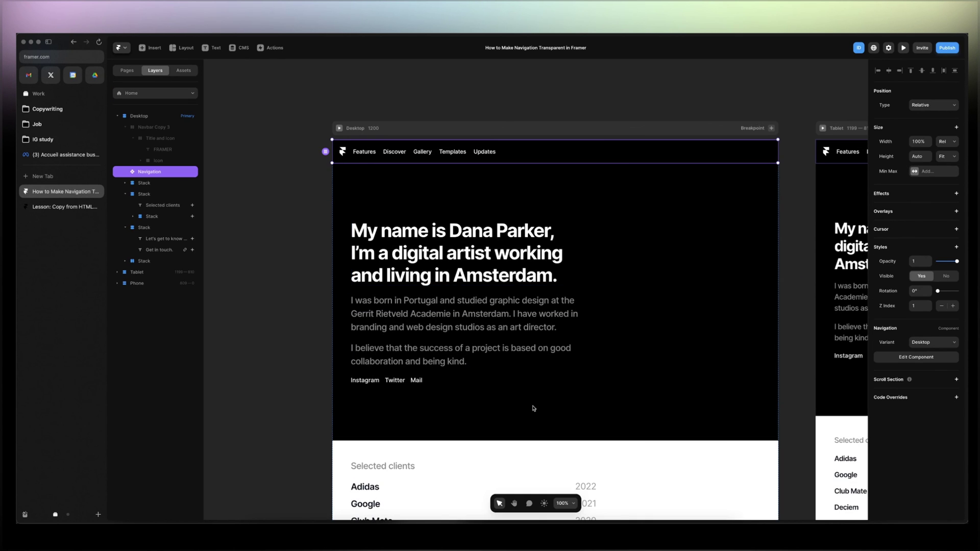